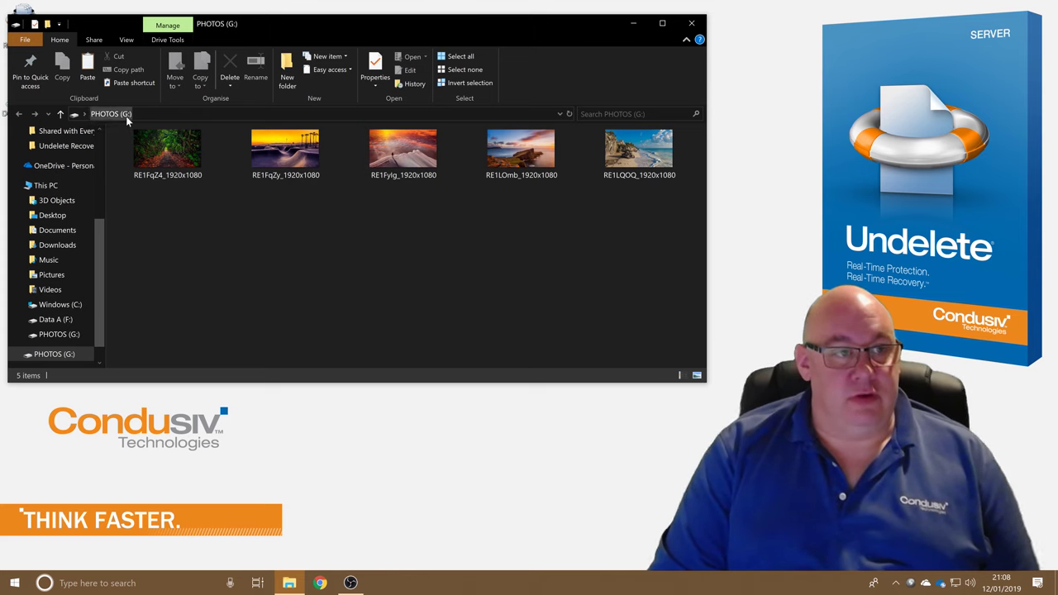
Step: Look through the photos on the PHOTOS (G:) drive, viewing RE1FqZy_1920x1080 in Paint 3D and closing it again
{"action": "left_click", "coordinate": [145, 141]}
{"action": "left_click", "coordinate": [294, 155]}
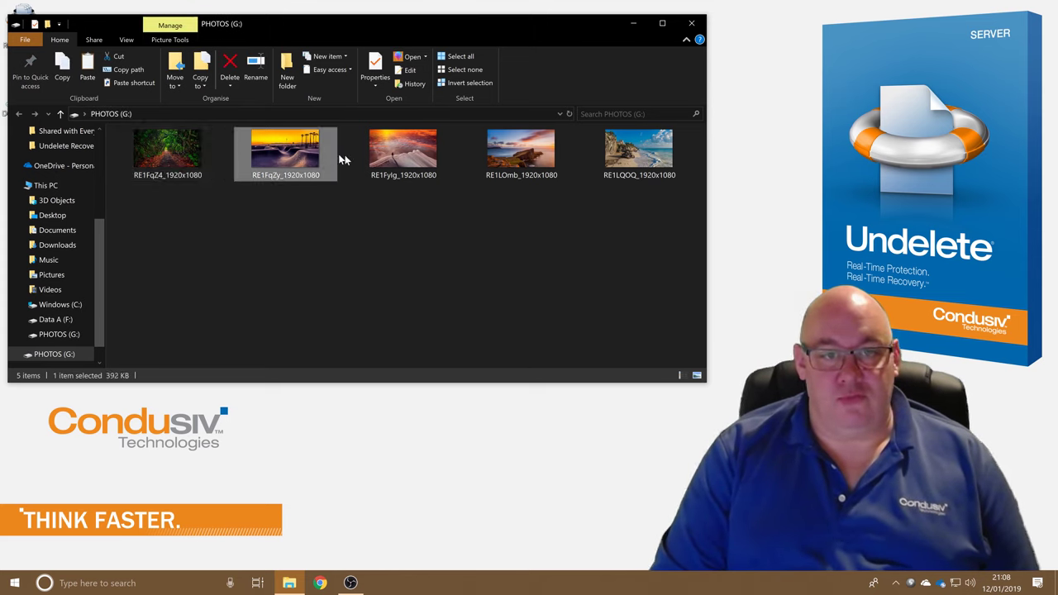
{"action": "left_click", "coordinate": [402, 156]}
{"action": "left_click", "coordinate": [508, 159]}
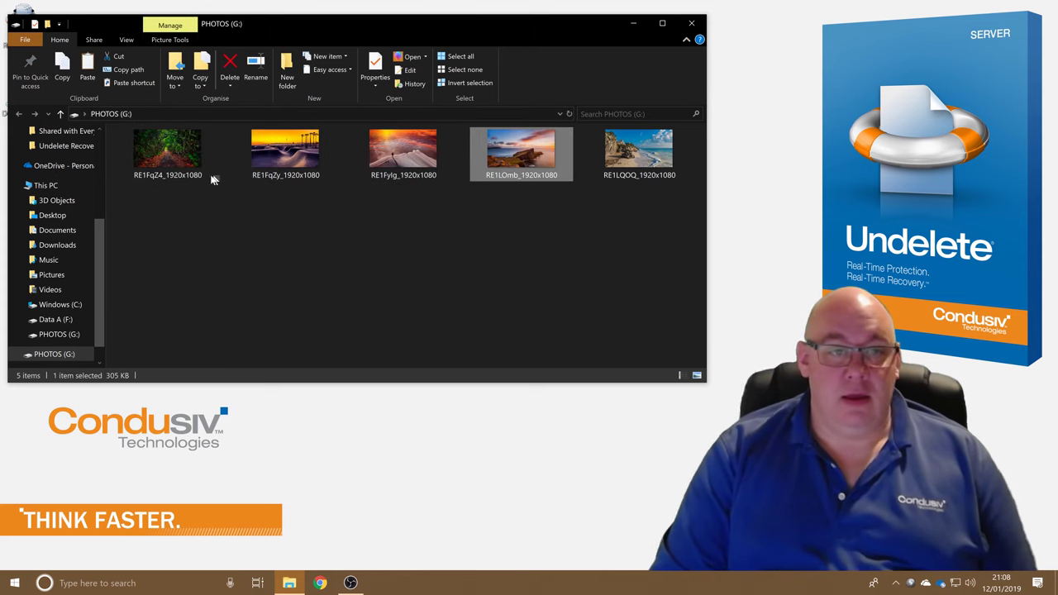
{"action": "double_click", "coordinate": [274, 156]}
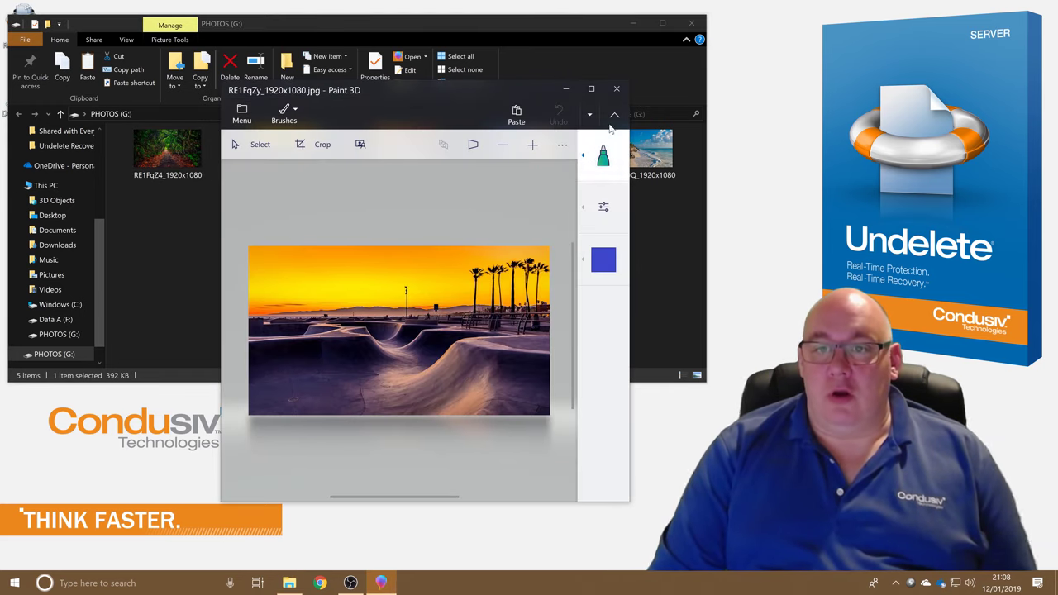
{"action": "left_click", "coordinate": [616, 89]}
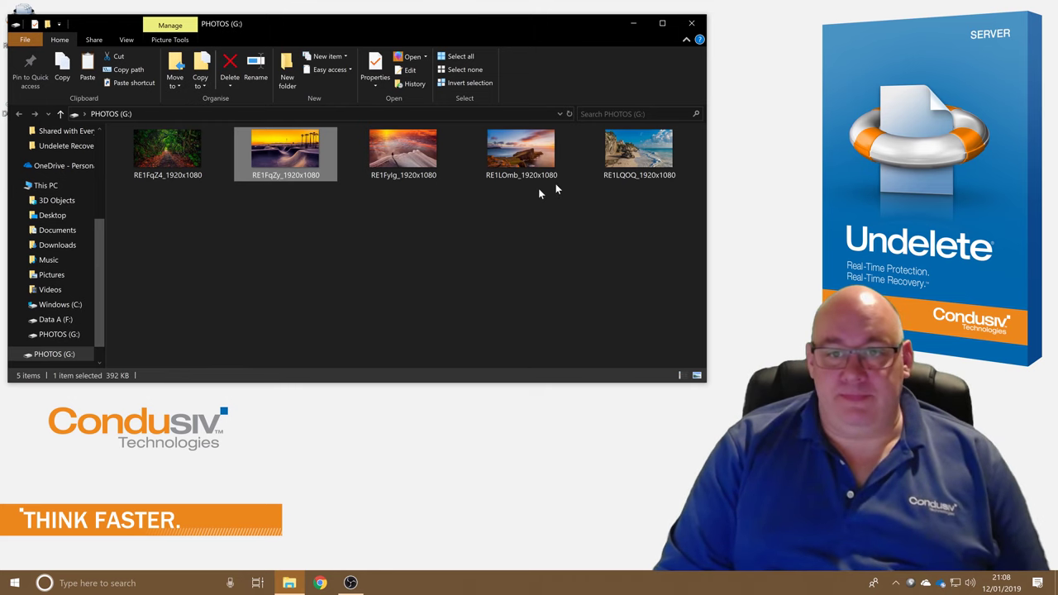
Step: Permanently delete all five photos from the PHOTOS (G:) drive
{"action": "left_click_drag", "start_coordinate": [686, 209], "coordinate": [138, 150]}
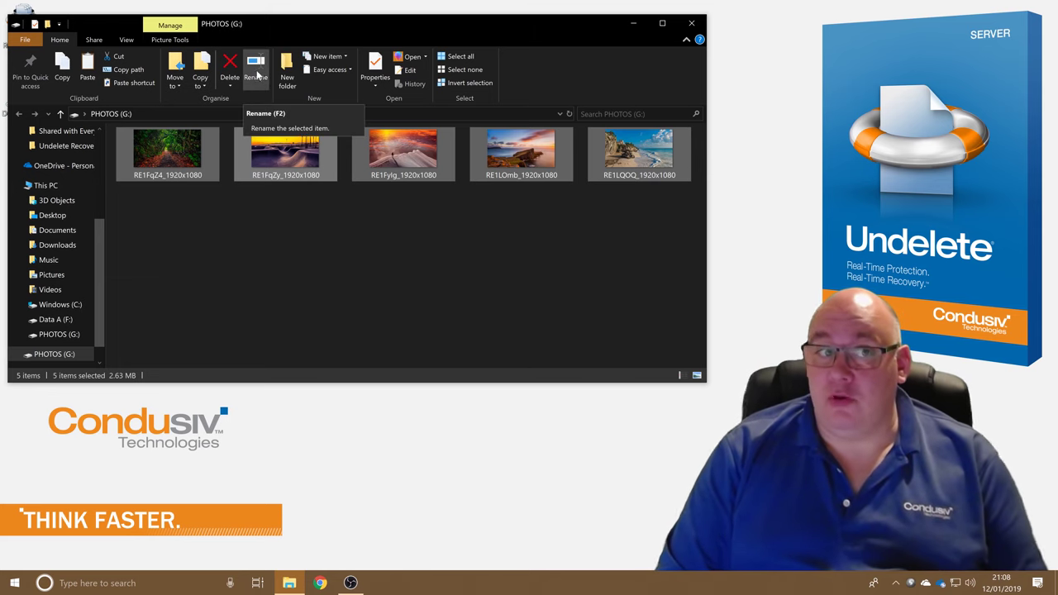
{"action": "left_click", "coordinate": [231, 62]}
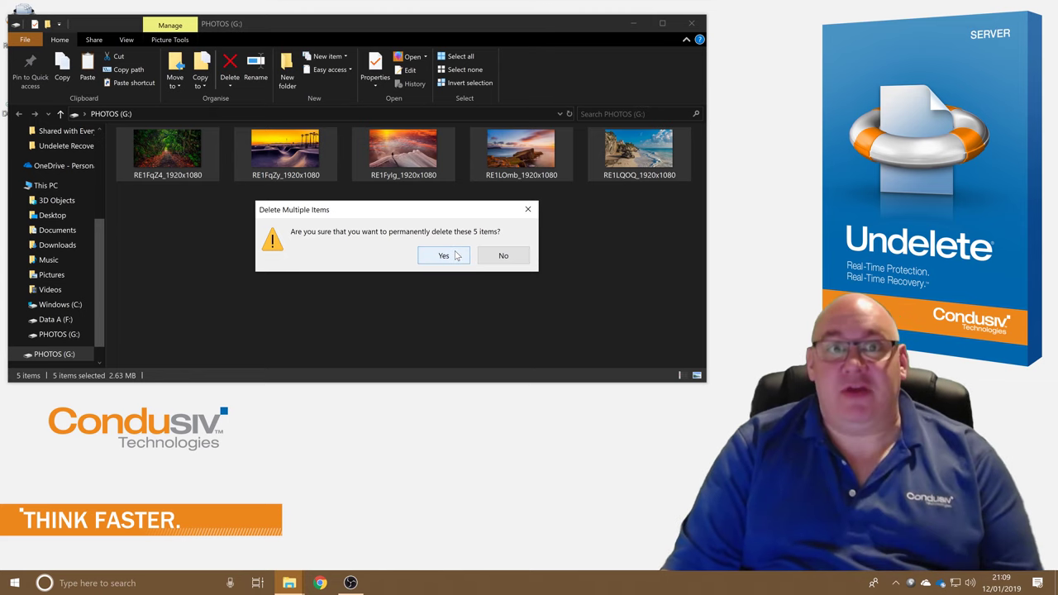
{"action": "left_click", "coordinate": [455, 255]}
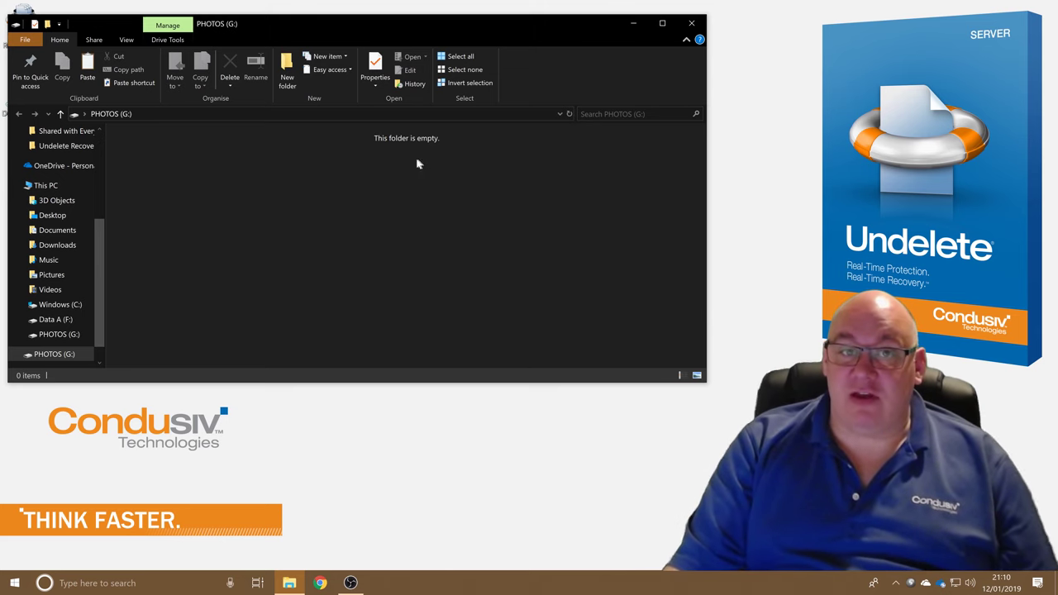
Step: Open the Undelete Recovery Bin from the desktop and bring up its disk search for deleted files
{"action": "left_click_drag", "start_coordinate": [339, 26], "coordinate": [337, 88]}
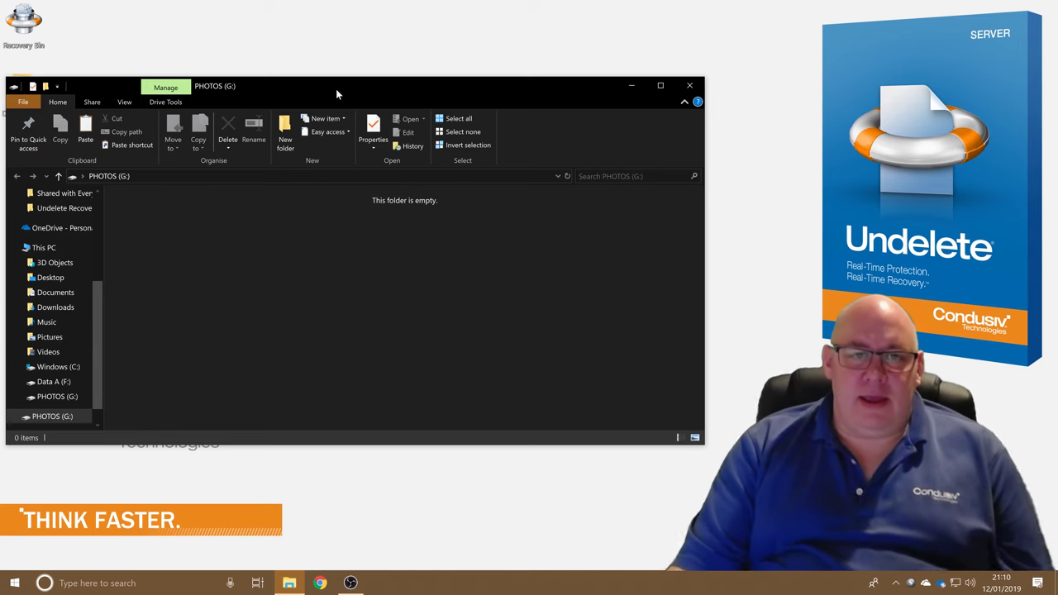
{"action": "left_click_drag", "start_coordinate": [310, 81], "coordinate": [314, 33]}
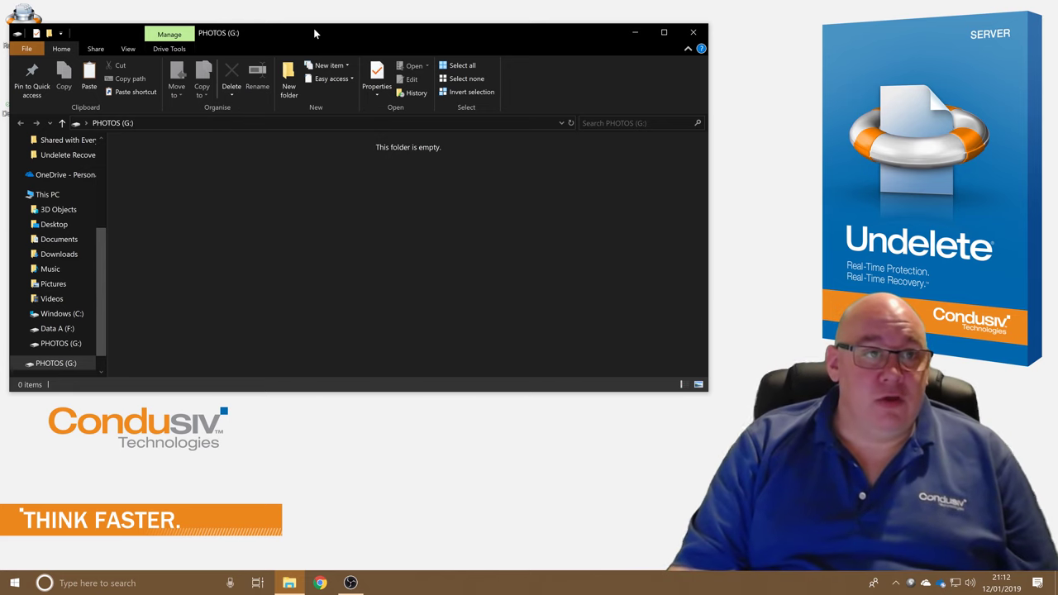
{"action": "left_click", "coordinate": [10, 18]}
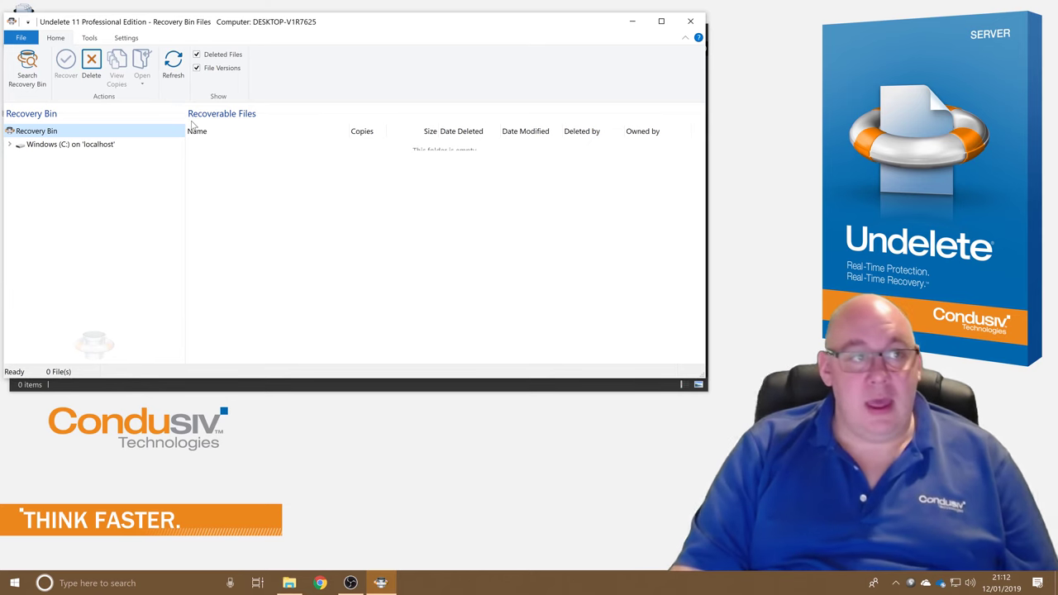
{"action": "left_click", "coordinate": [90, 39]}
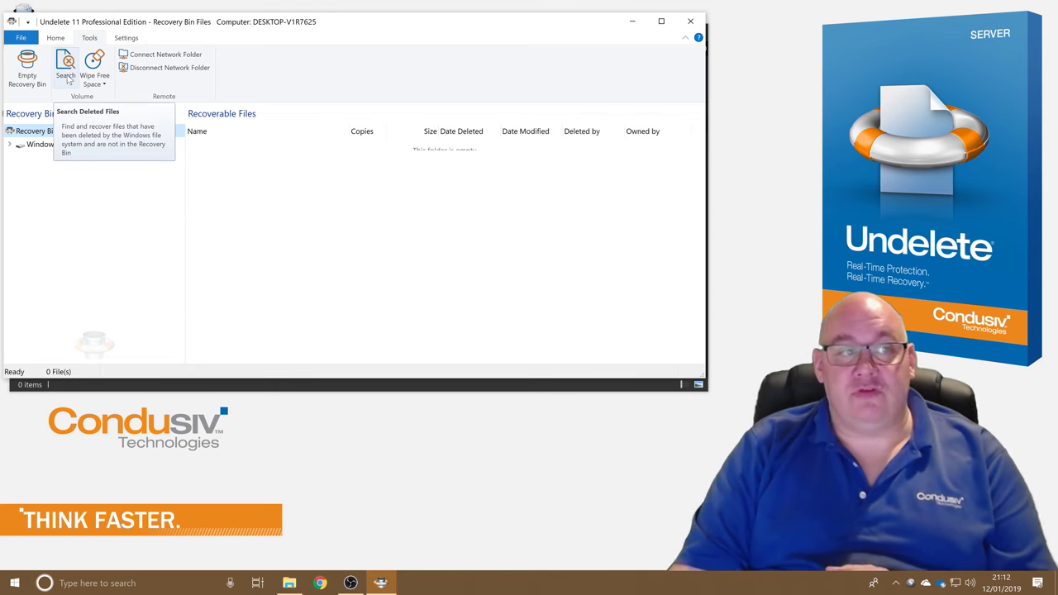
{"action": "left_click", "coordinate": [66, 73]}
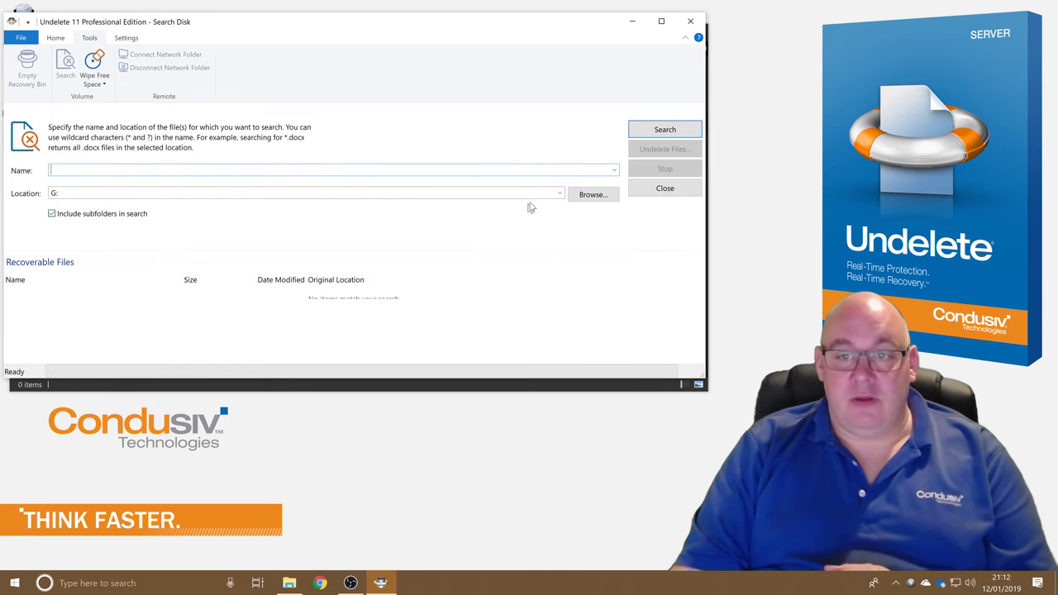
Step: Set the search location to PHOTOS (G:) and search it for deleted files of any name
{"action": "left_click", "coordinate": [593, 195]}
{"action": "left_click", "coordinate": [170, 265]}
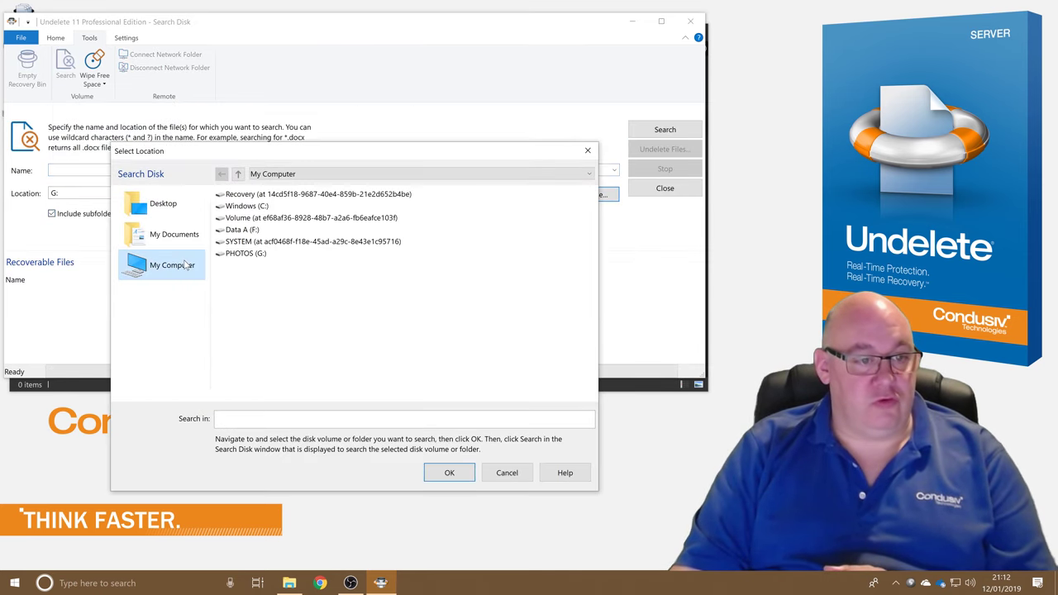
{"action": "left_click", "coordinate": [260, 253]}
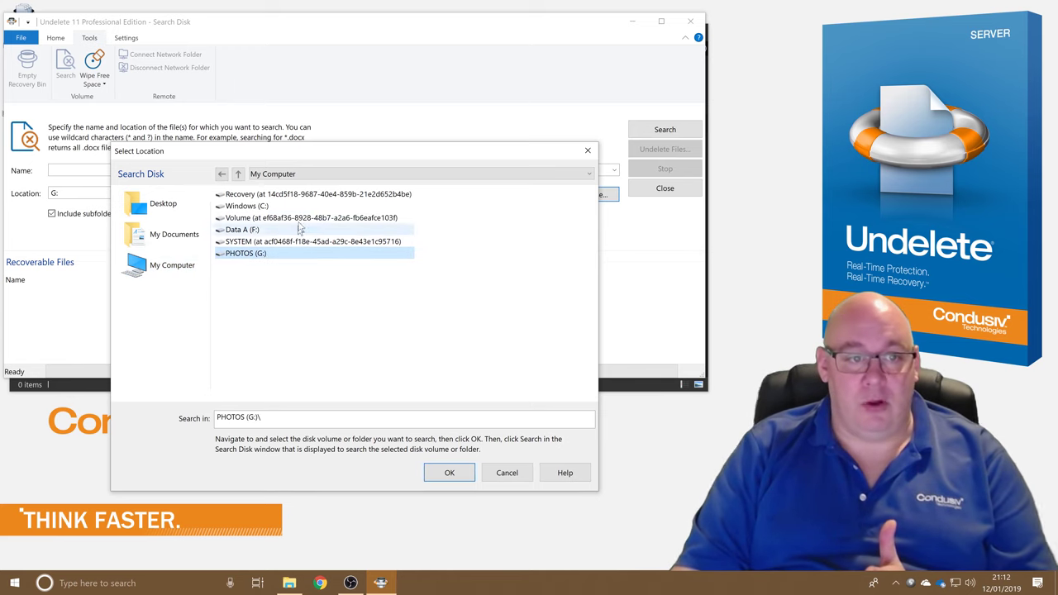
{"action": "left_click", "coordinate": [449, 475]}
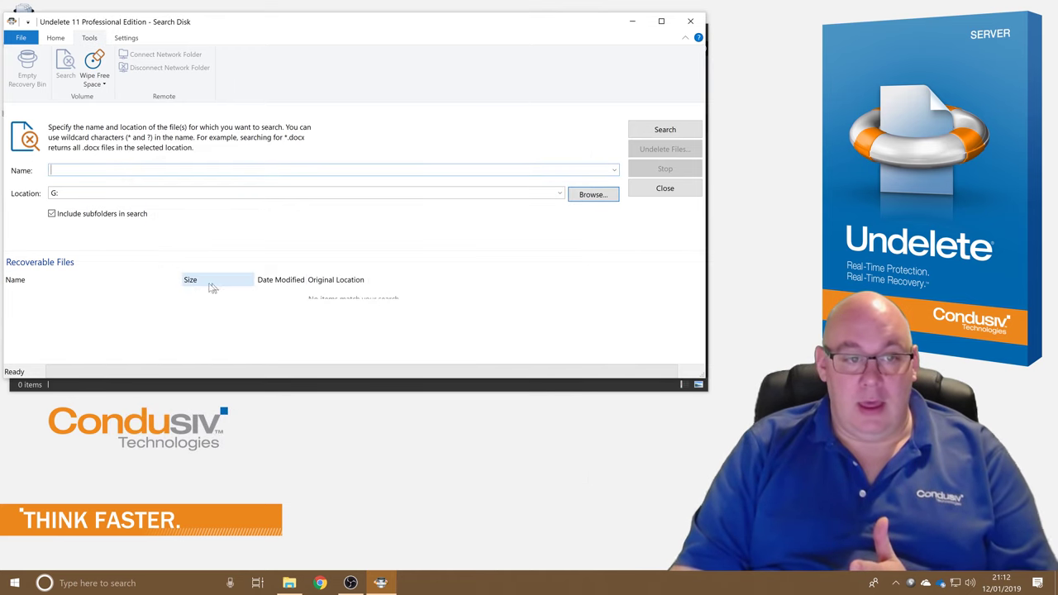
{"action": "left_click", "coordinate": [638, 134]}
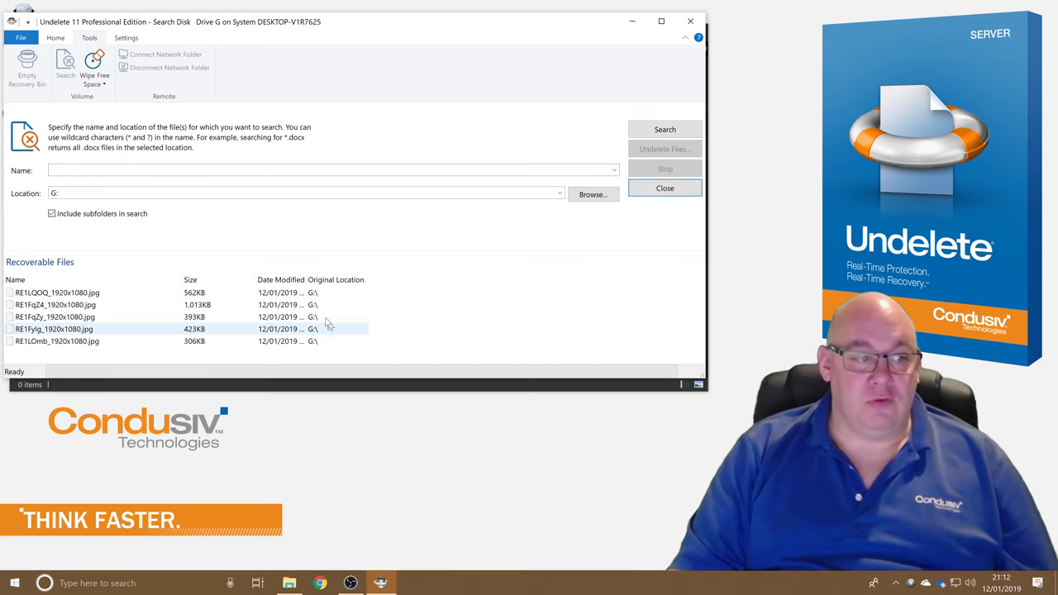
Step: Undelete all five found JPG files into the desktop's Recovered_Files folder, copying that folder's path before confirming
{"action": "left_click_drag", "start_coordinate": [48, 292], "coordinate": [40, 348]}
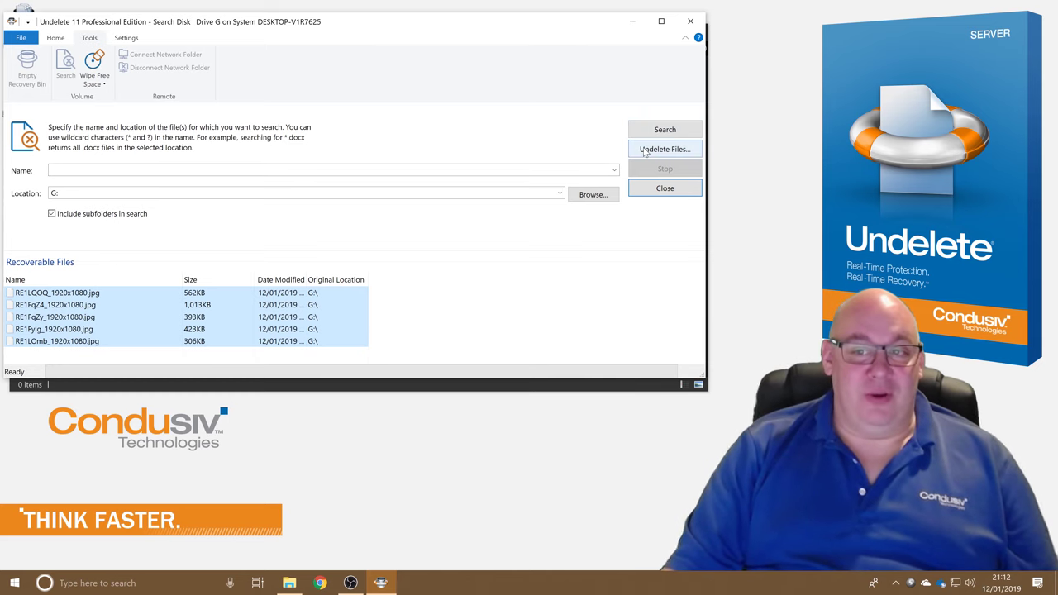
{"action": "left_click", "coordinate": [672, 150]}
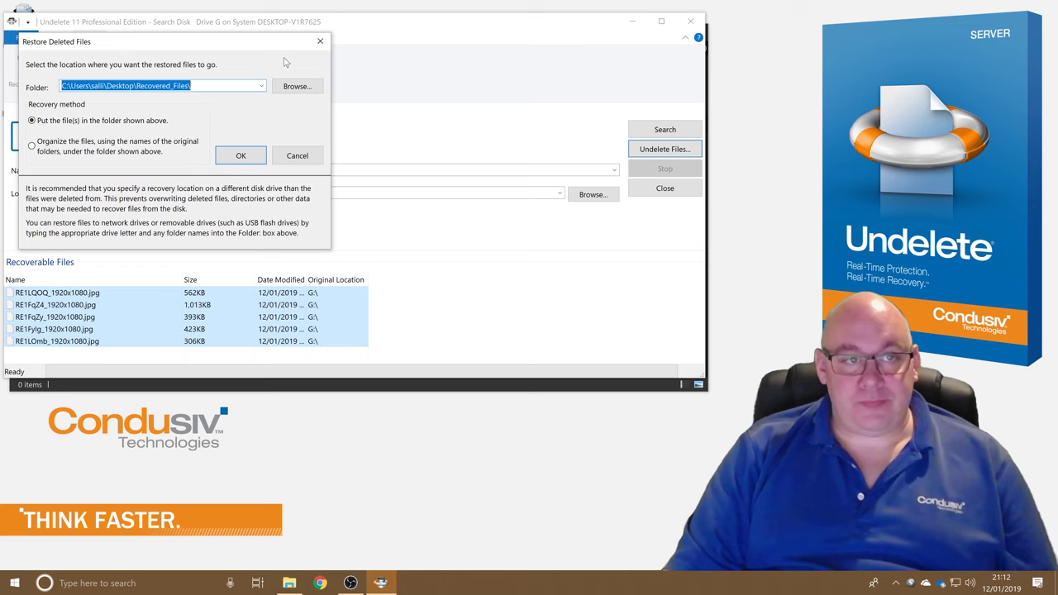
{"action": "left_click_drag", "start_coordinate": [238, 48], "coordinate": [371, 56]}
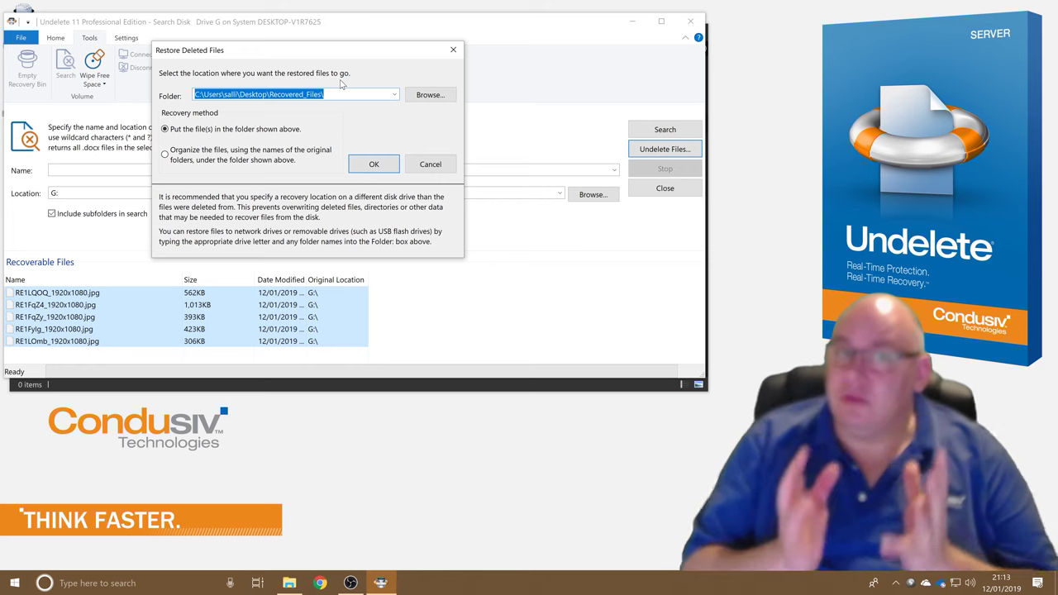
{"action": "right_click", "coordinate": [263, 93]}
{"action": "left_click", "coordinate": [284, 122]}
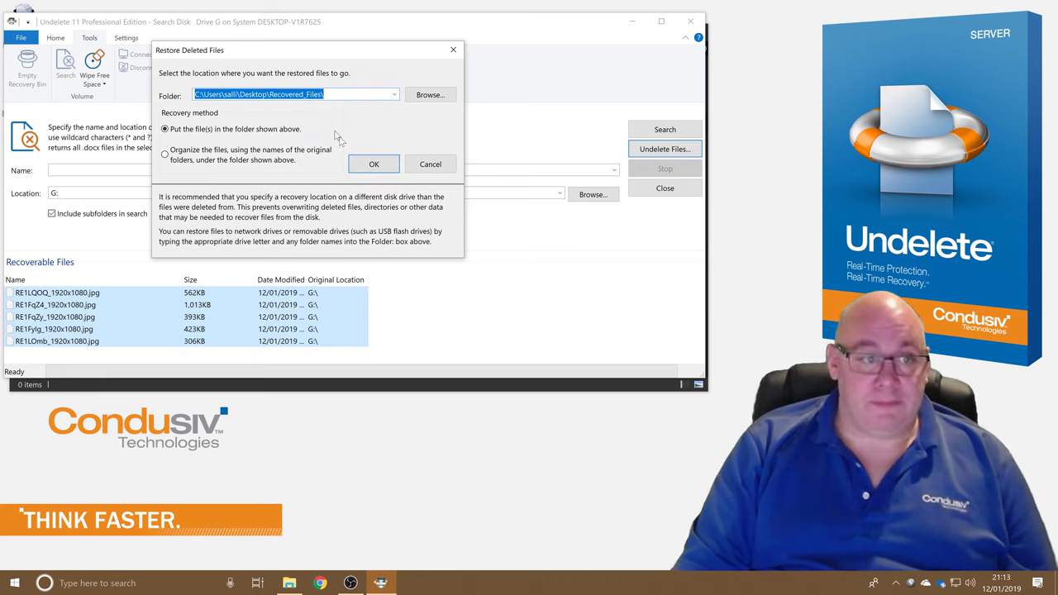
{"action": "left_click", "coordinate": [360, 165]}
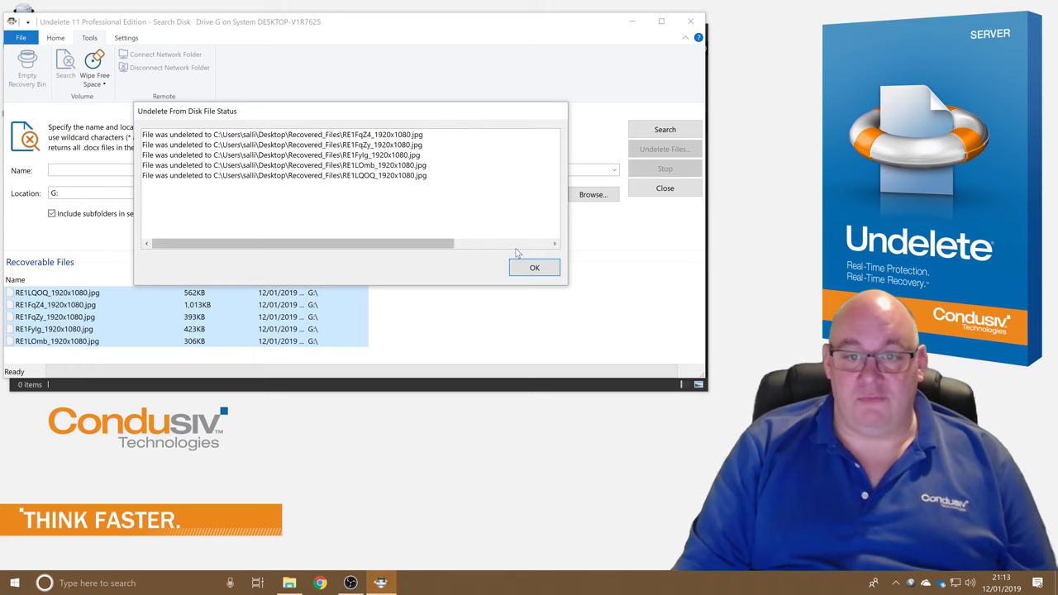
{"action": "left_click", "coordinate": [533, 270]}
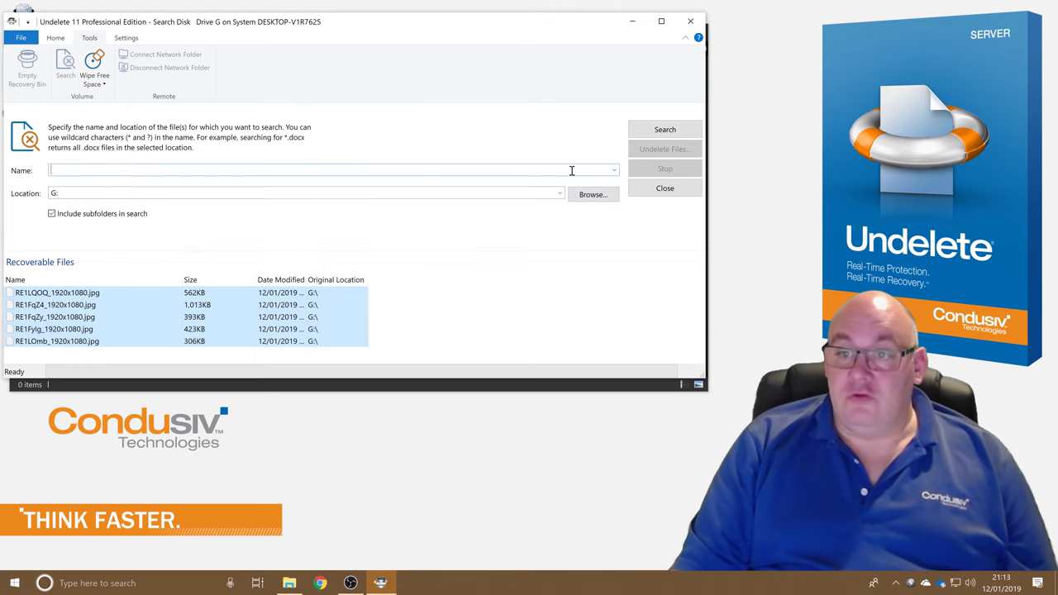
Step: Close the disk search and Undelete, and go to the copied Recovered_Files path in File Explorer
{"action": "left_click", "coordinate": [665, 191]}
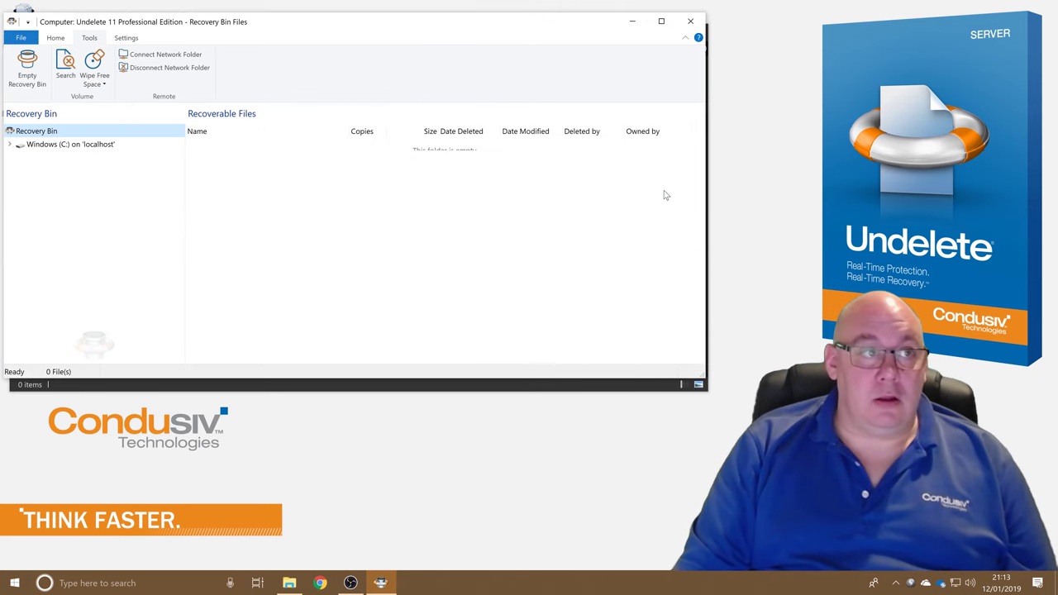
{"action": "left_click", "coordinate": [691, 23]}
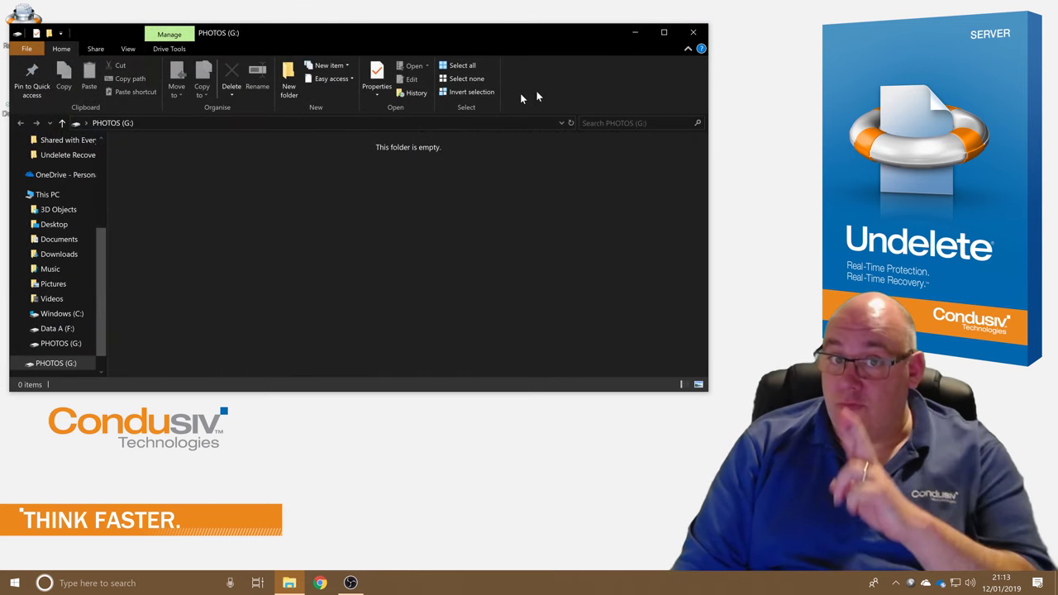
{"action": "left_click", "coordinate": [172, 125]}
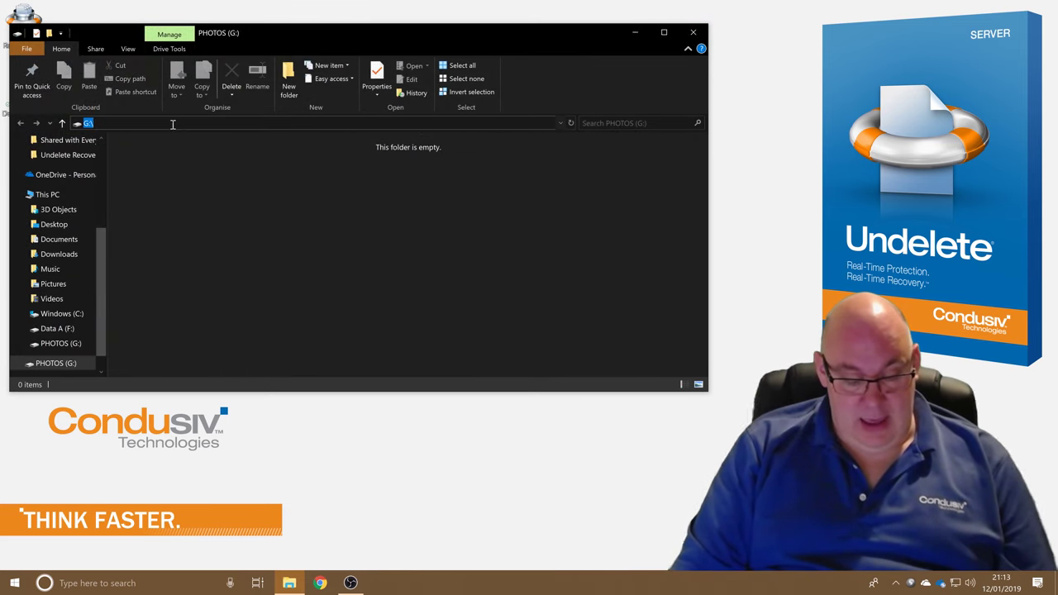
{"action": "key", "text": "ctrl+v"}
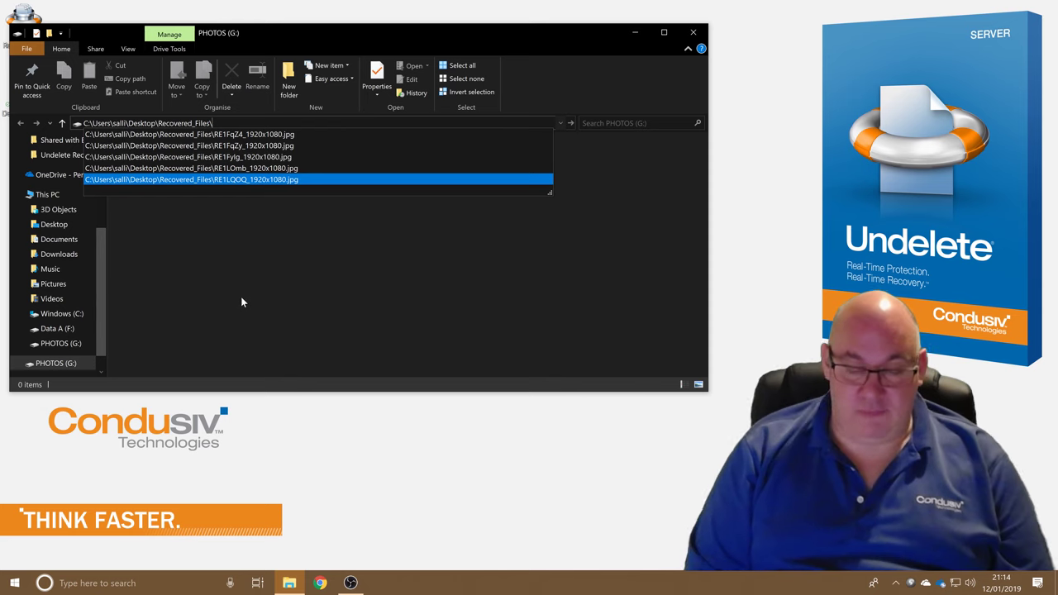
{"action": "key", "text": "Return"}
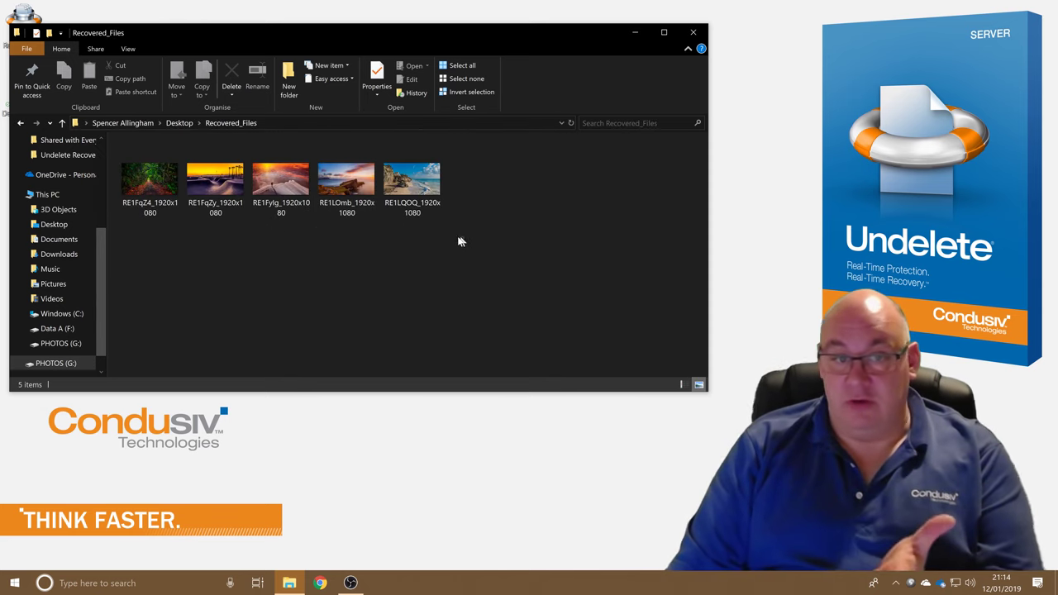
Step: Copy all five recovered photos from Recovered_Files back to the PHOTOS (G:) drive
{"action": "left_click_drag", "start_coordinate": [460, 241], "coordinate": [157, 169]}
{"action": "right_click", "coordinate": [155, 167]}
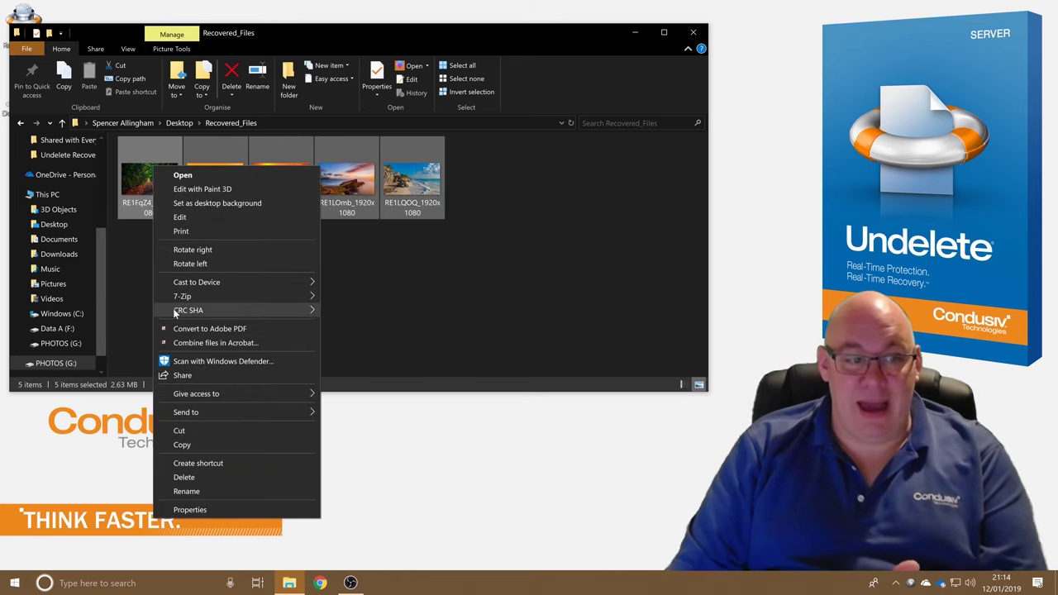
{"action": "left_click", "coordinate": [199, 447]}
{"action": "left_click", "coordinate": [55, 363]}
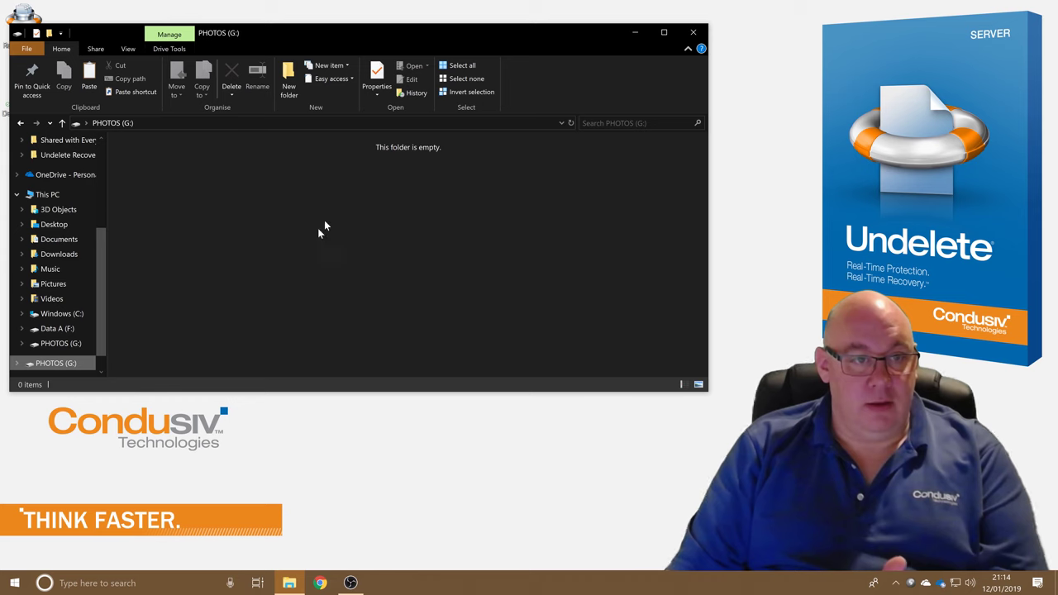
{"action": "right_click", "coordinate": [188, 176]}
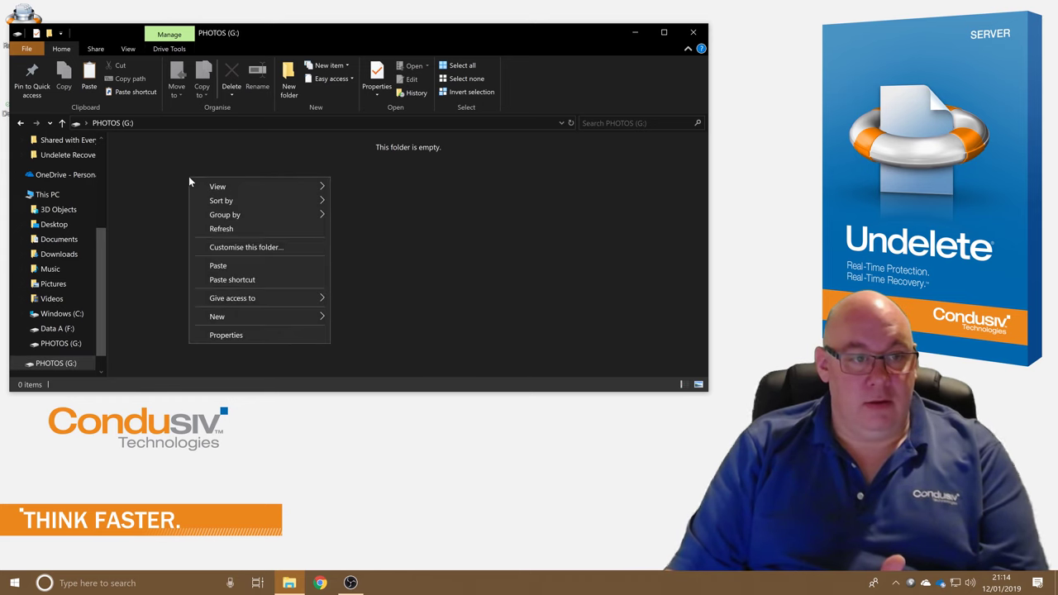
{"action": "left_click", "coordinate": [218, 265]}
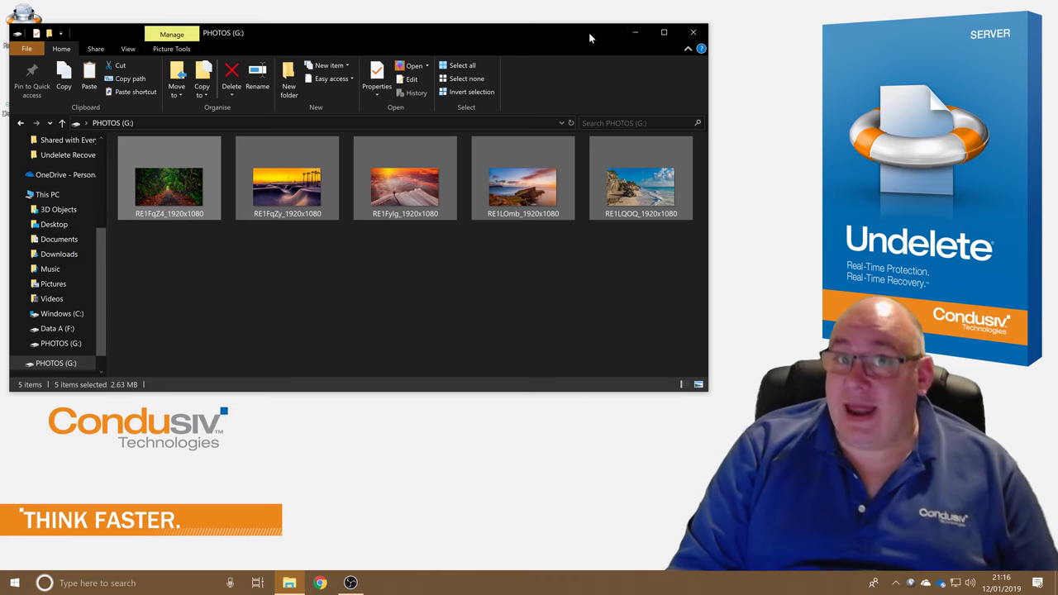
Step: Close the PHOTOS (G:) window and go to condusiv.com in Google Chrome
{"action": "left_click", "coordinate": [693, 33]}
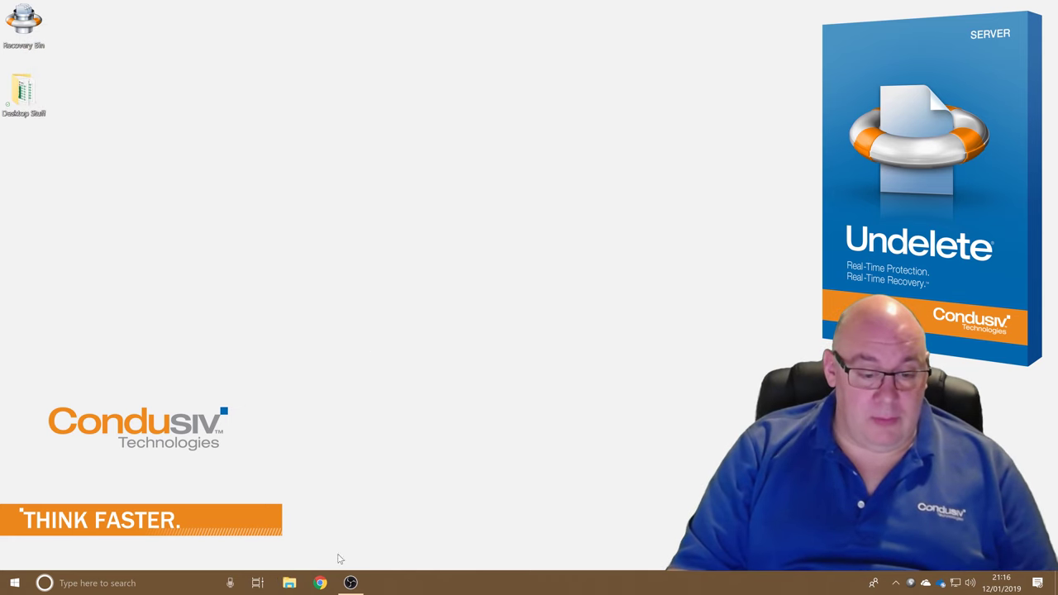
{"action": "left_click", "coordinate": [319, 584]}
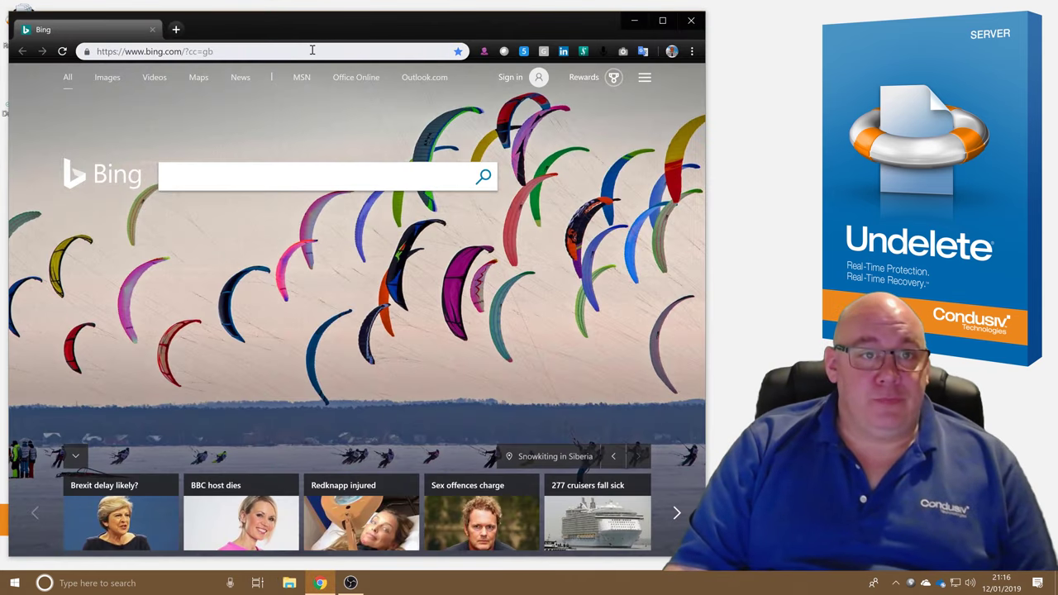
{"action": "left_click", "coordinate": [312, 51]}
{"action": "type", "text": "condusiv.co"}
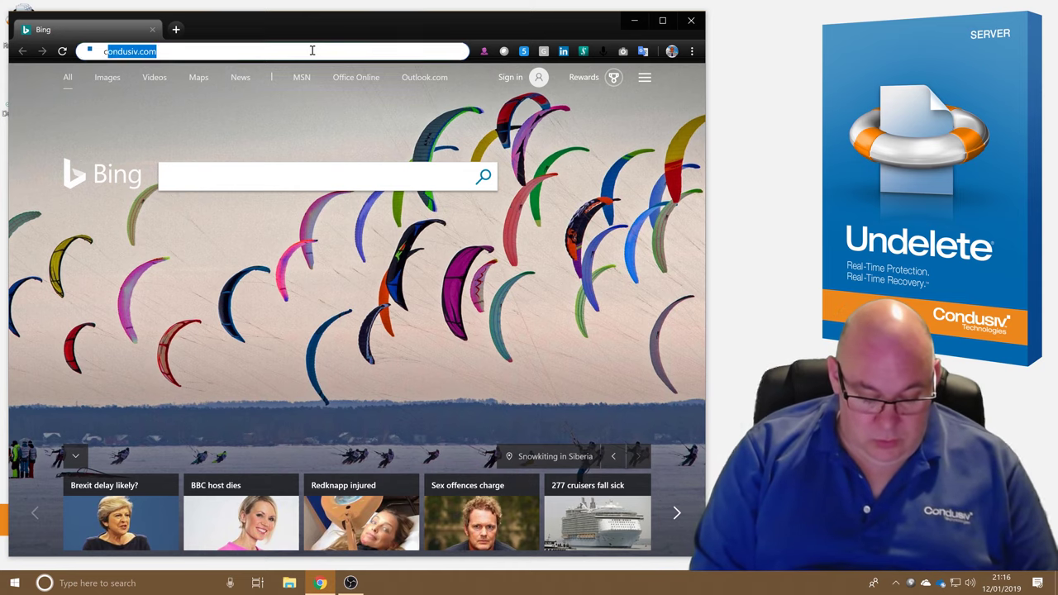
{"action": "type", "text": "m"}
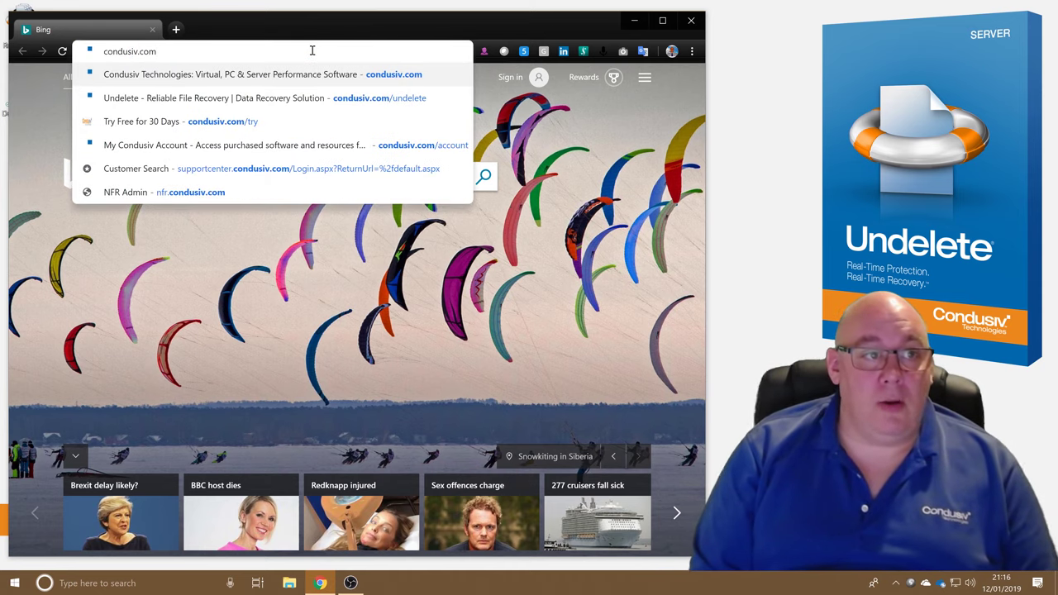
{"action": "key", "text": "Return"}
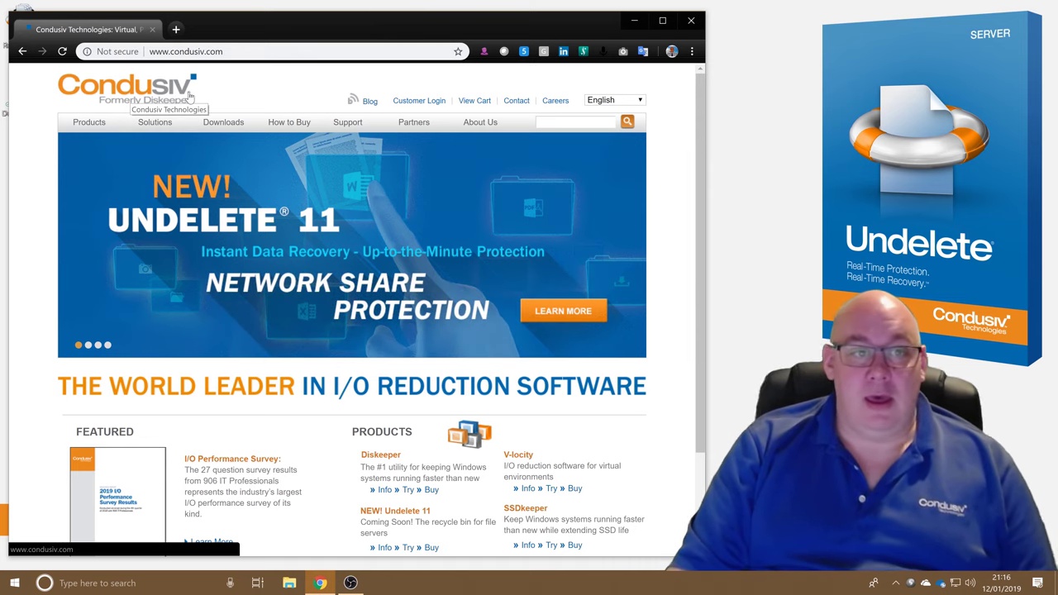
Step: Open the Undelete evaluation software request from the site's Evaluation Software downloads page and look over the trial form
{"action": "mouse_move", "coordinate": [224, 130]}
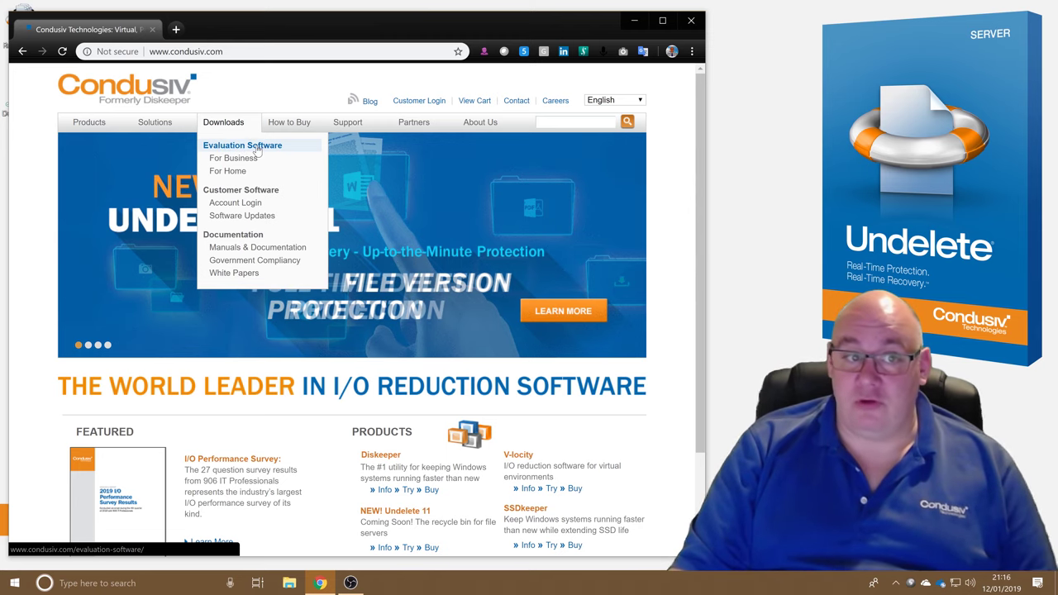
{"action": "left_click", "coordinate": [257, 149]}
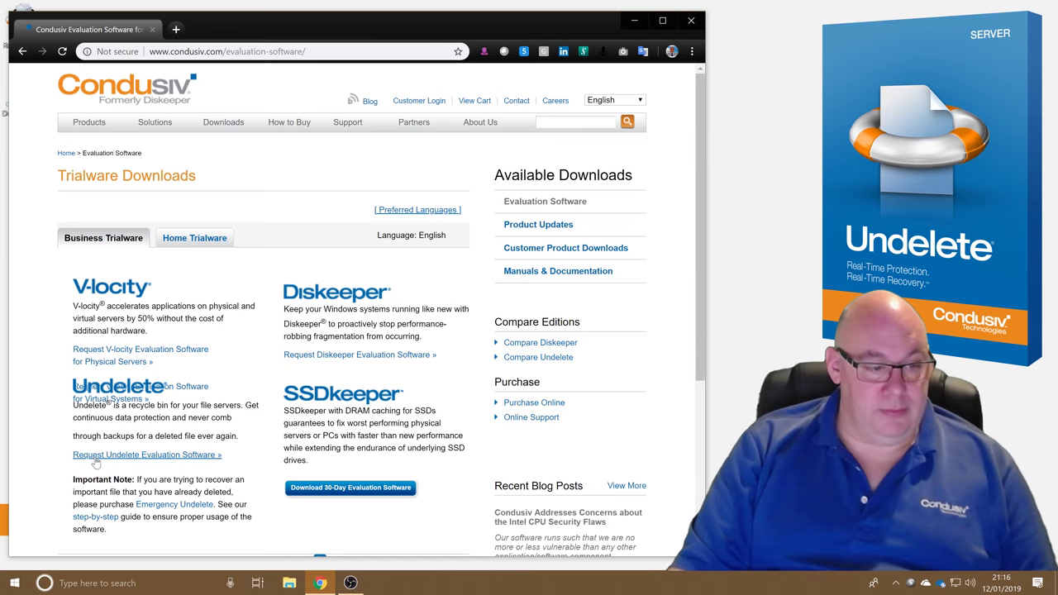
{"action": "left_click", "coordinate": [156, 457]}
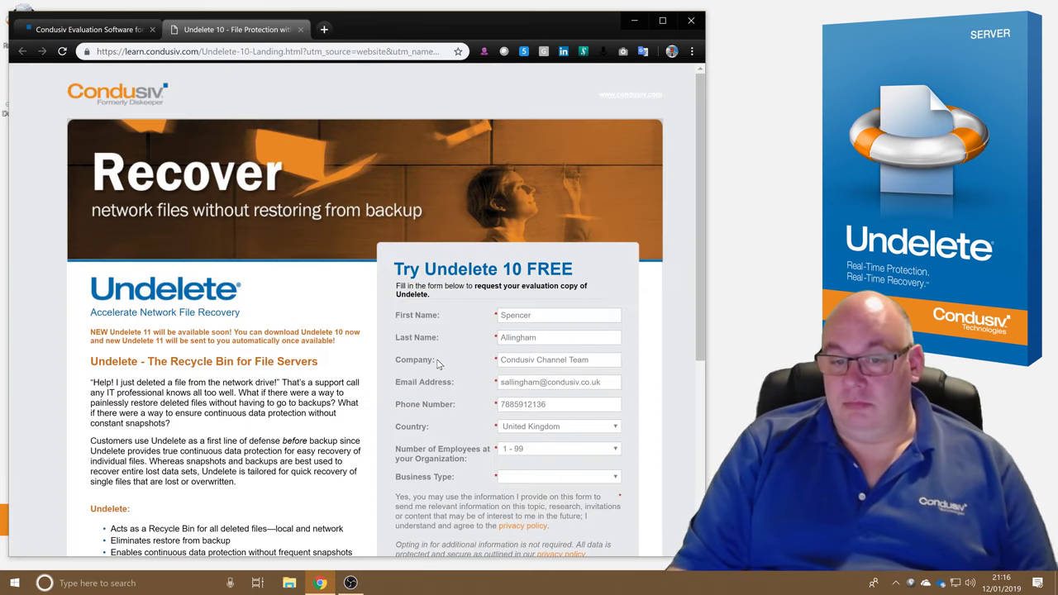
{"action": "scroll", "coordinate": [466, 341], "scroll_direction": "down", "scroll_amount": 1}
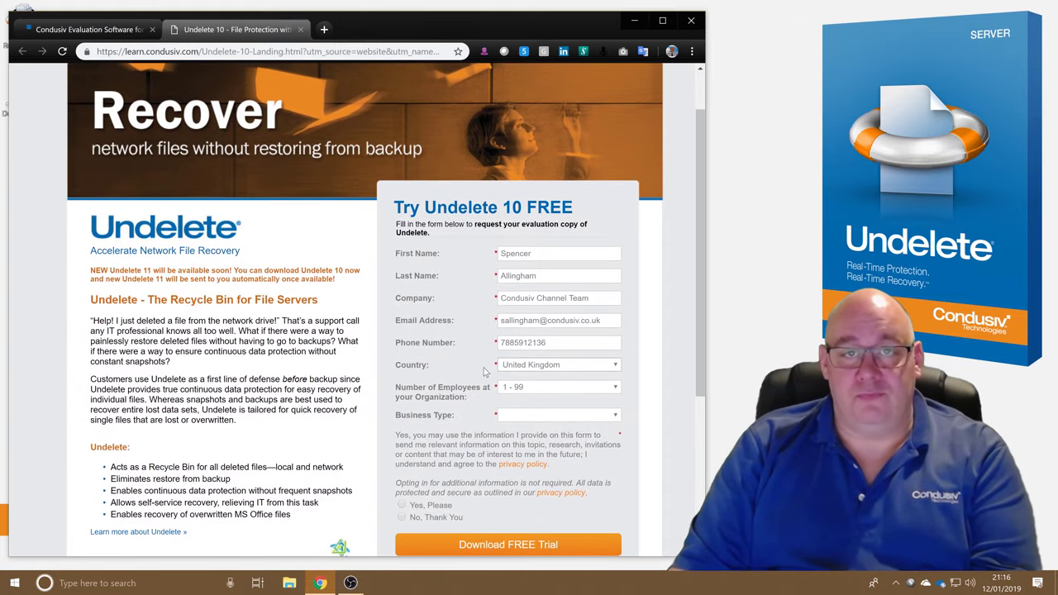
{"action": "scroll", "coordinate": [484, 374], "scroll_direction": "down", "scroll_amount": 1}
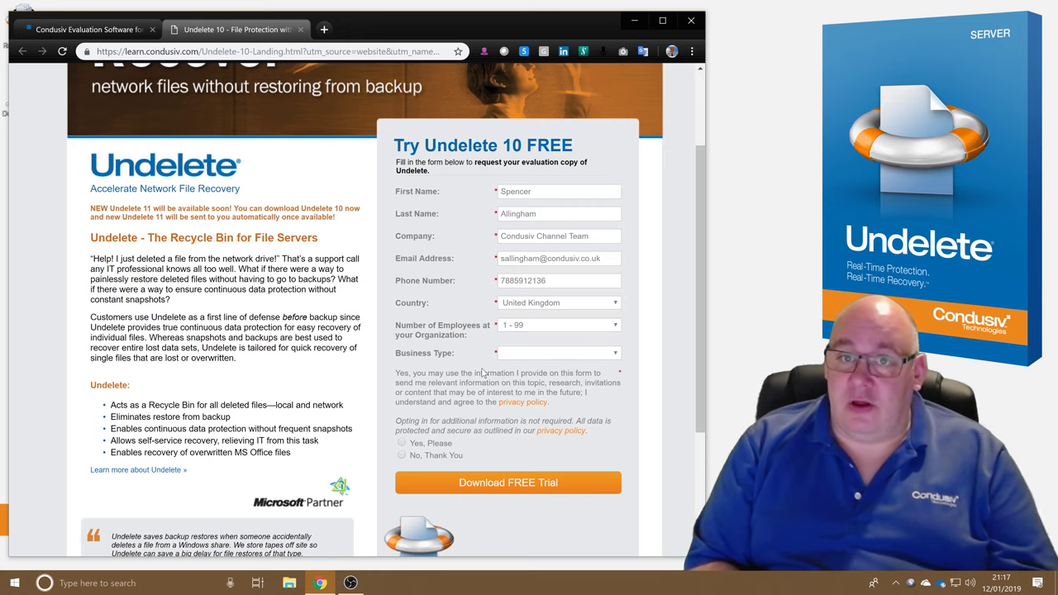
{"action": "scroll", "coordinate": [304, 232], "scroll_direction": "up", "scroll_amount": 2}
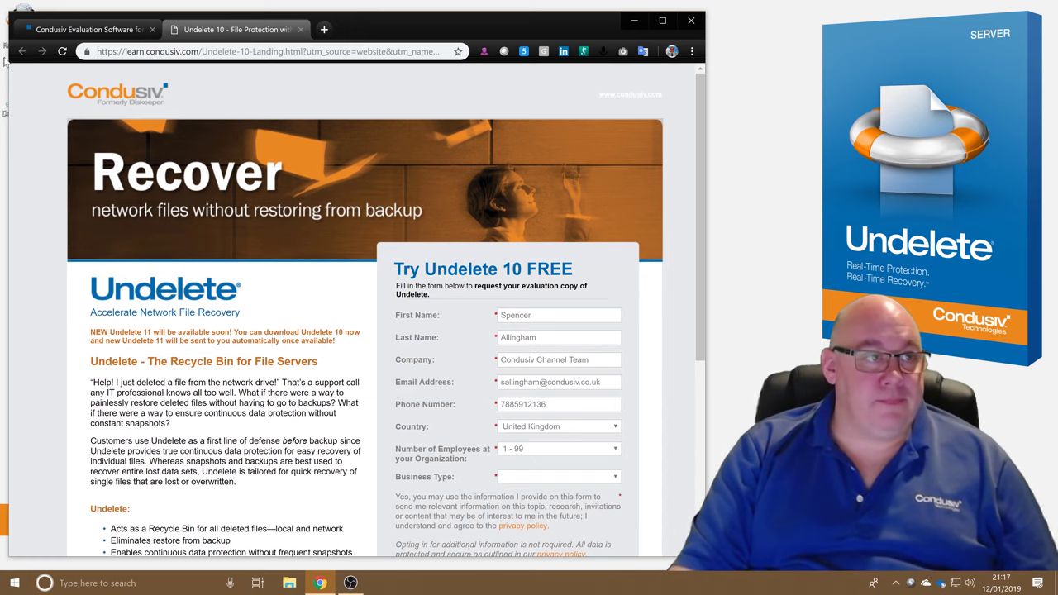
Step: Return to the Condusiv evaluation software page and open the site's Contact page to view the regional sales contacts
{"action": "left_click", "coordinate": [83, 29]}
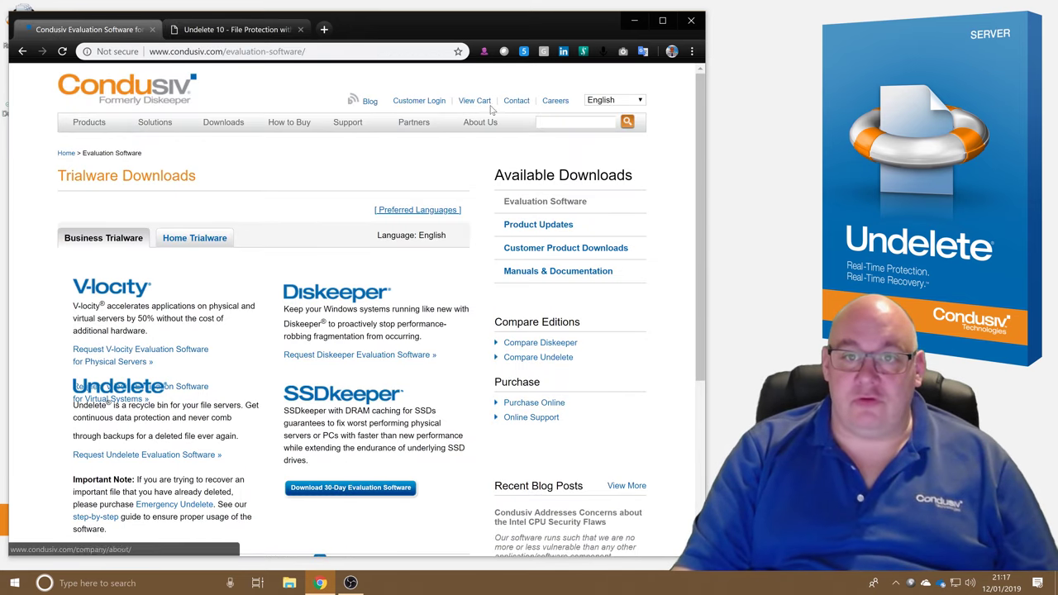
{"action": "left_click", "coordinate": [521, 102]}
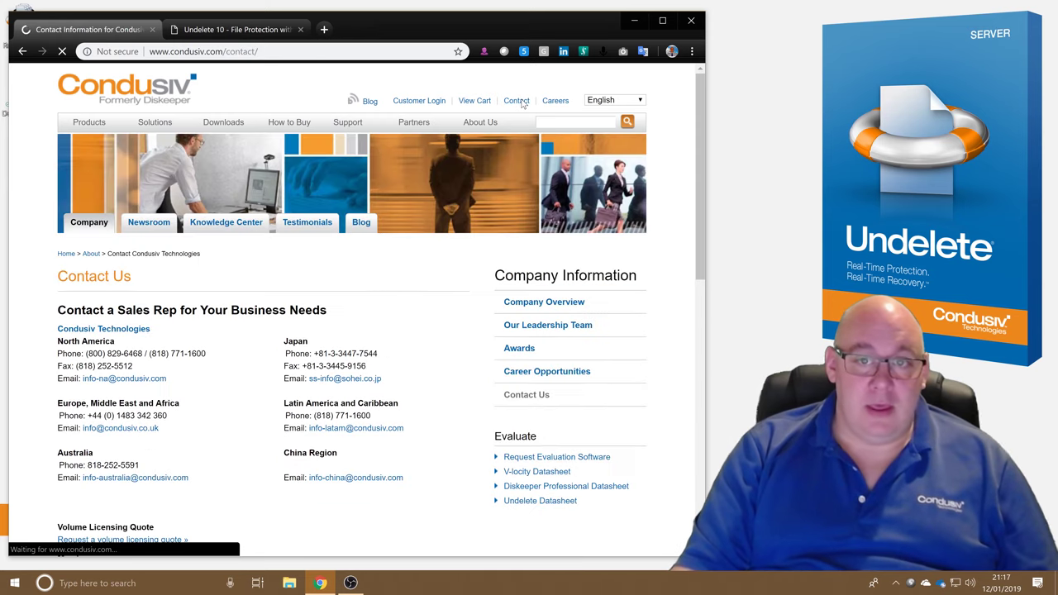
{"action": "scroll", "coordinate": [381, 272], "scroll_direction": "down", "scroll_amount": 2}
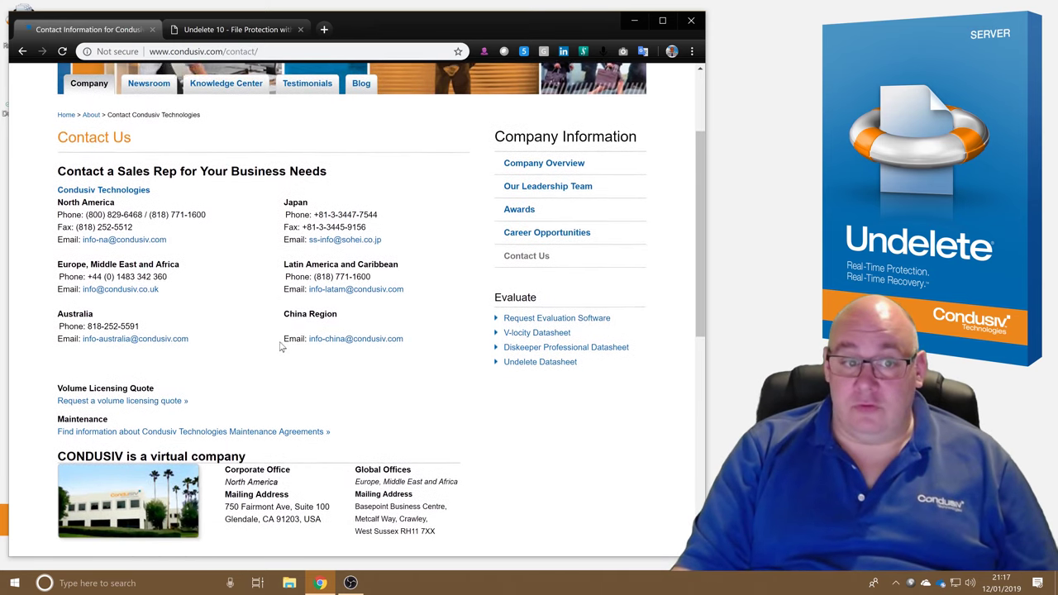